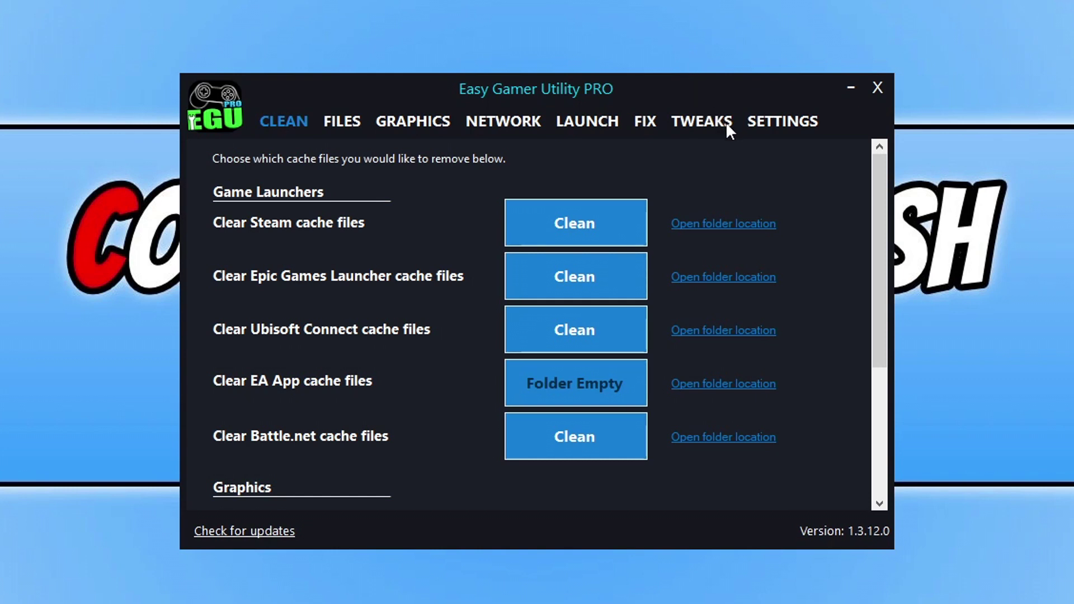
# - Point Custom Game Fixing at FC24.exe and choose EA App as its launcher
pyautogui.click(649, 120)
pyautogui.moveTo(881, 189); pyautogui.dragTo(882, 354)
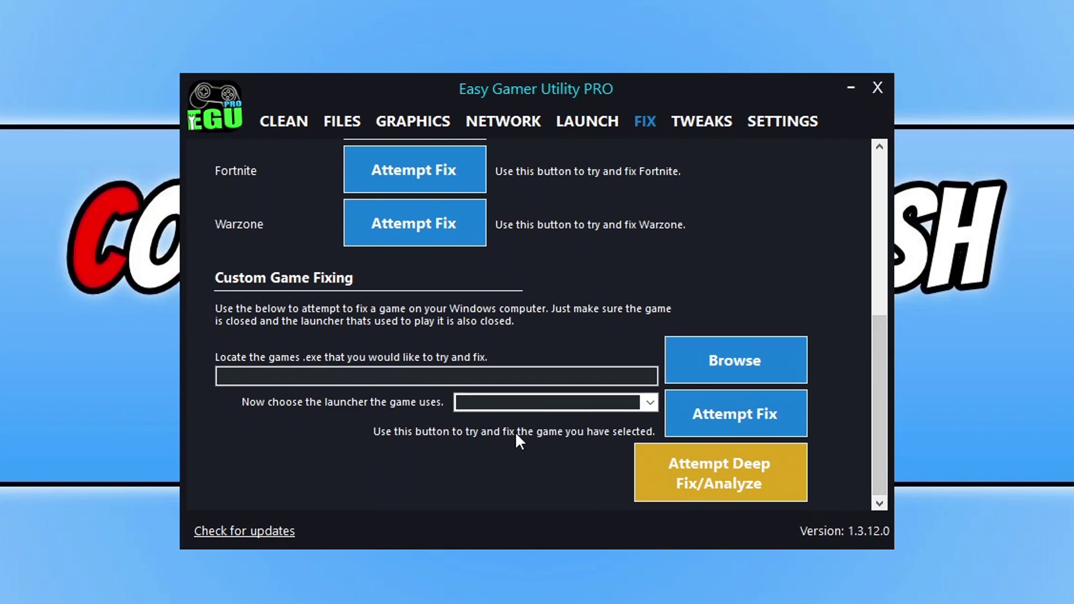
pyautogui.click(662, 348)
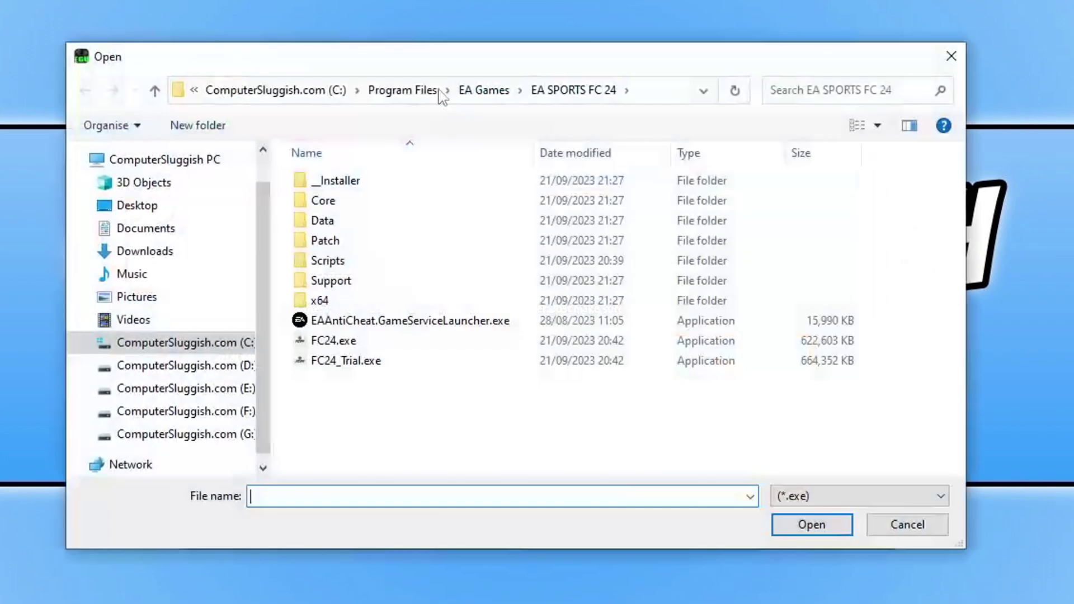
pyautogui.click(353, 340)
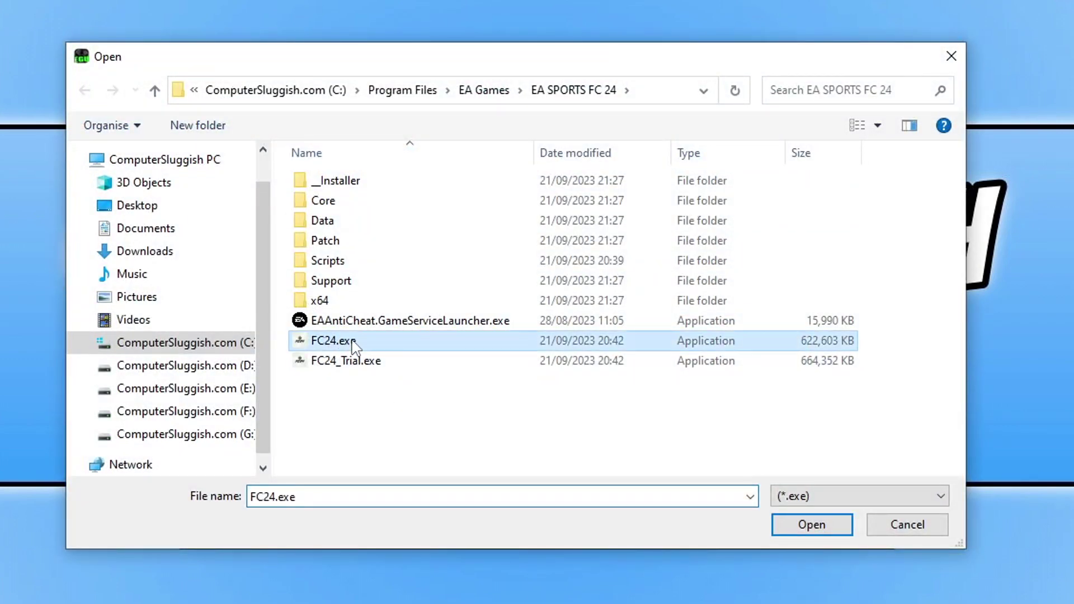
pyautogui.click(797, 532)
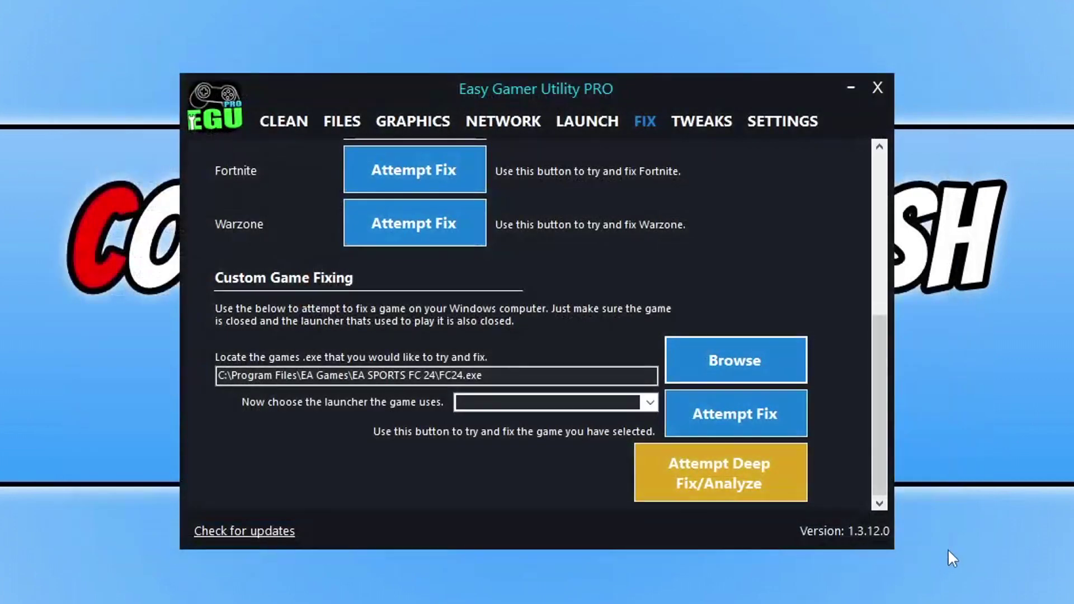
pyautogui.click(650, 402)
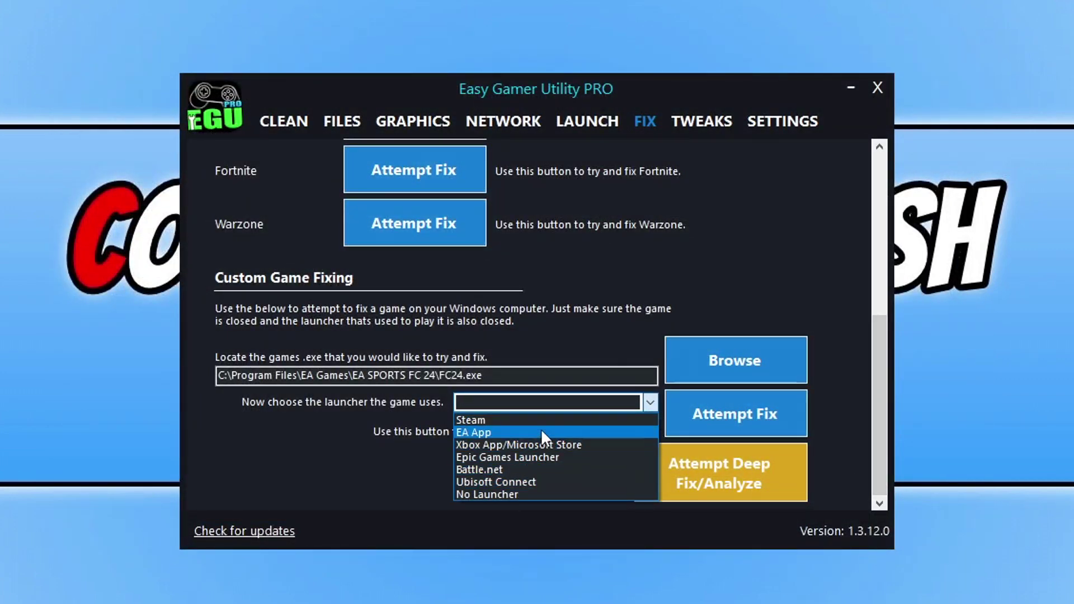
pyautogui.click(541, 432)
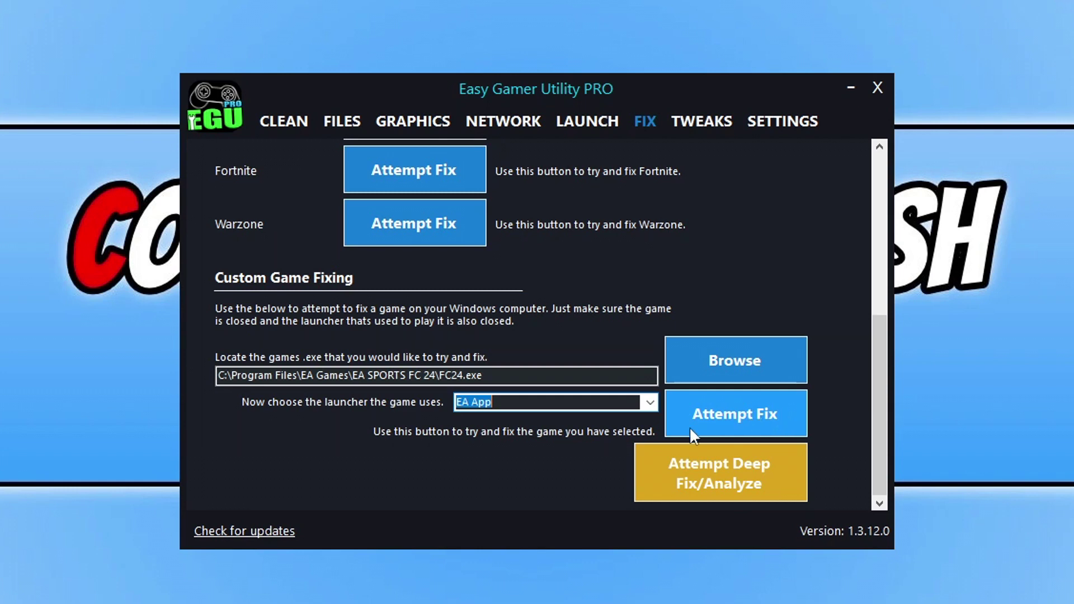
# - Run Attempt Deep Fix/Analyze on FC24
pyautogui.click(773, 480)
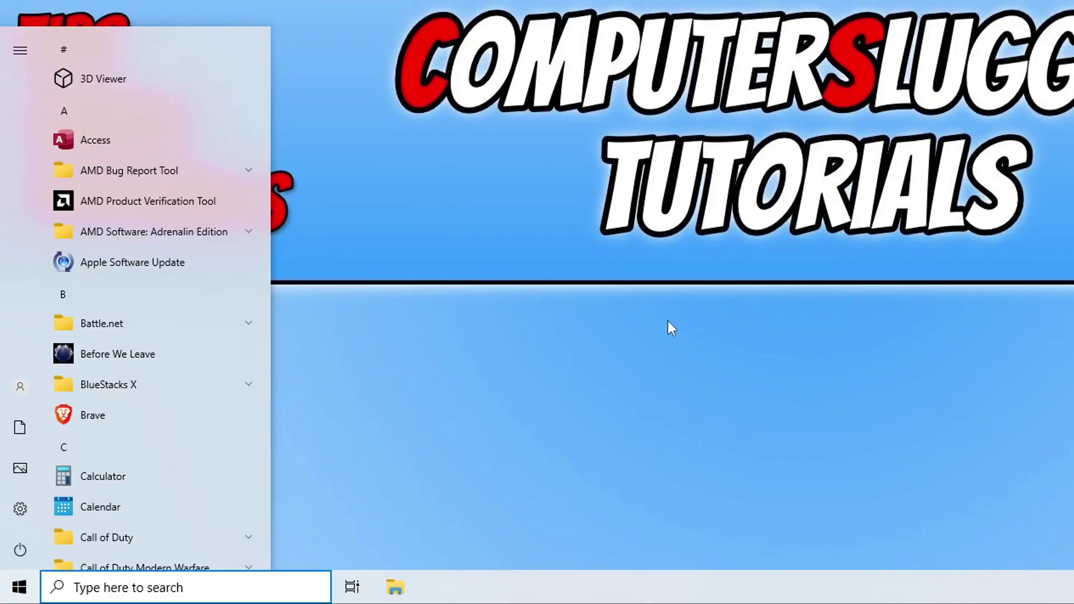
# - Open advanced system settings and show the Advanced tab of Performance Options
pyautogui.write('advanc')
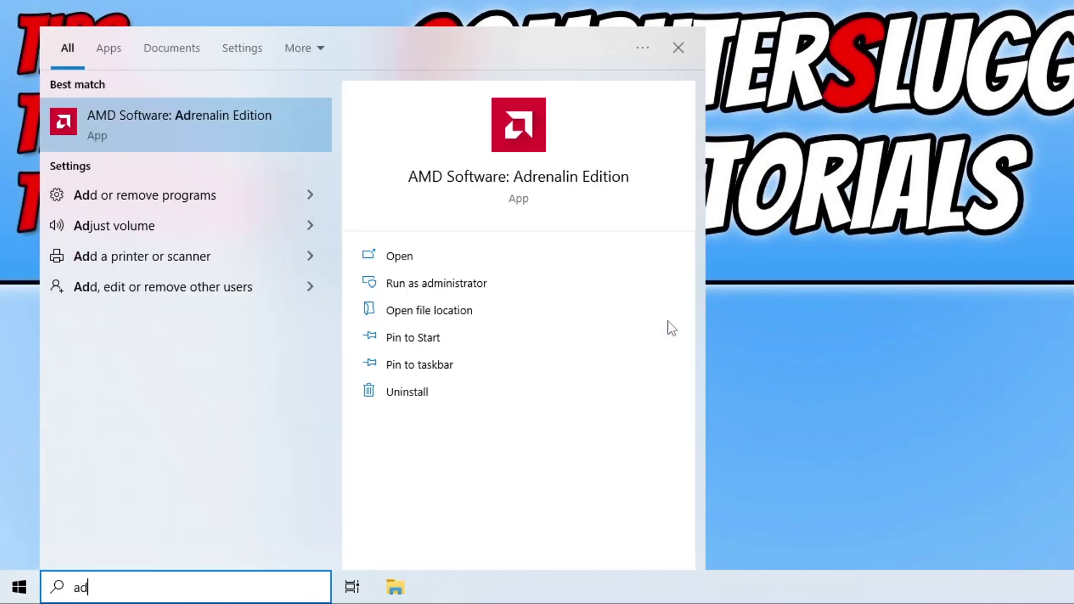
pyautogui.write('ed system')
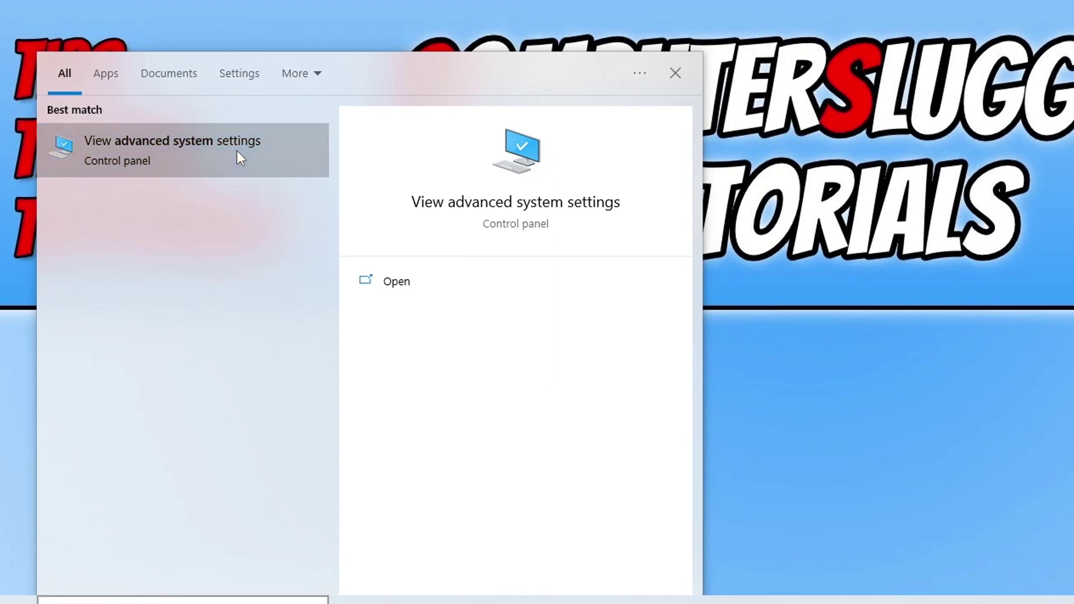
pyautogui.click(244, 135)
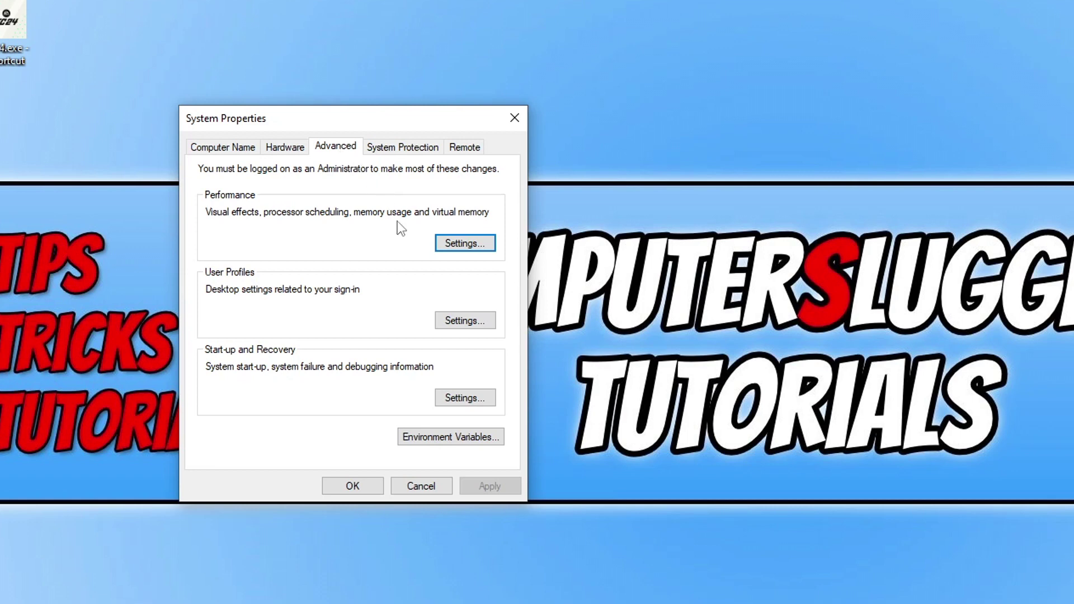
pyautogui.click(465, 243)
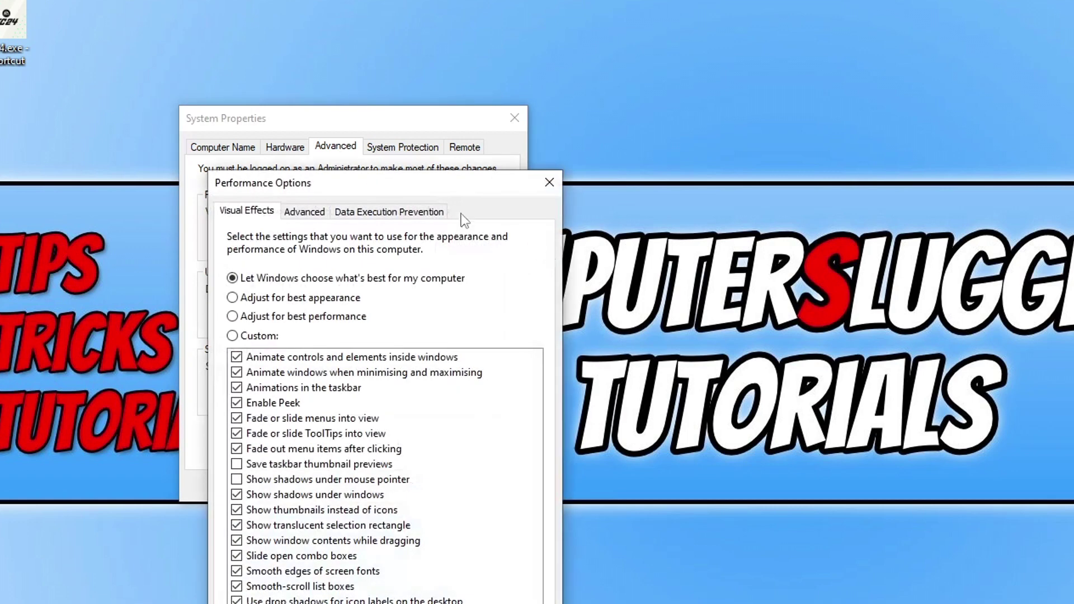
pyautogui.moveTo(367, 75); pyautogui.dragTo(364, 63)
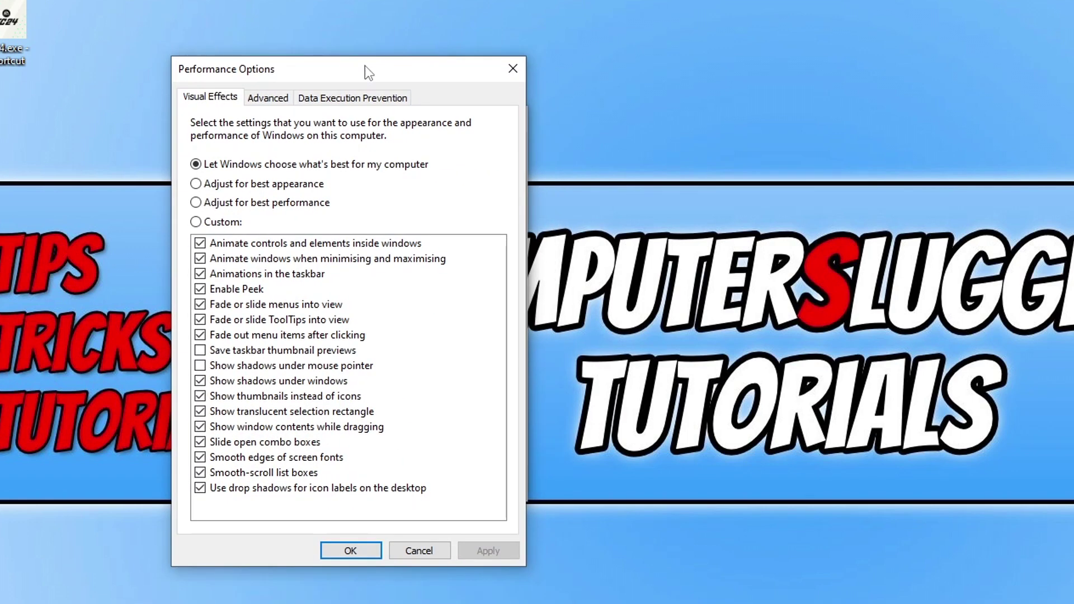
pyautogui.click(269, 100)
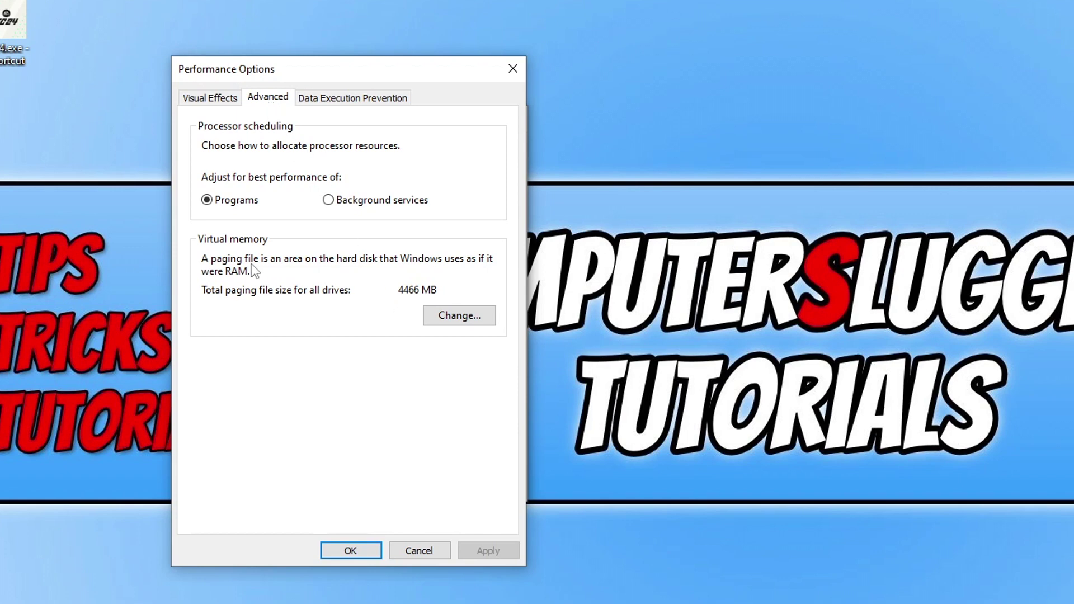
# - Give drive C: a custom 4466/4466 MB paging file instead of automatic management
pyautogui.click(452, 314)
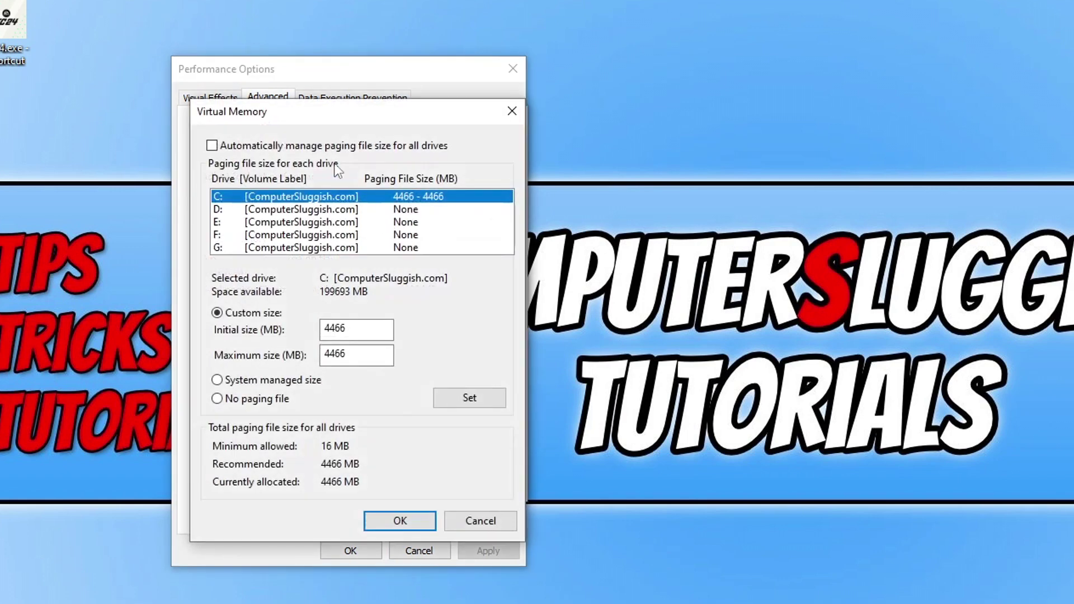
pyautogui.click(249, 144)
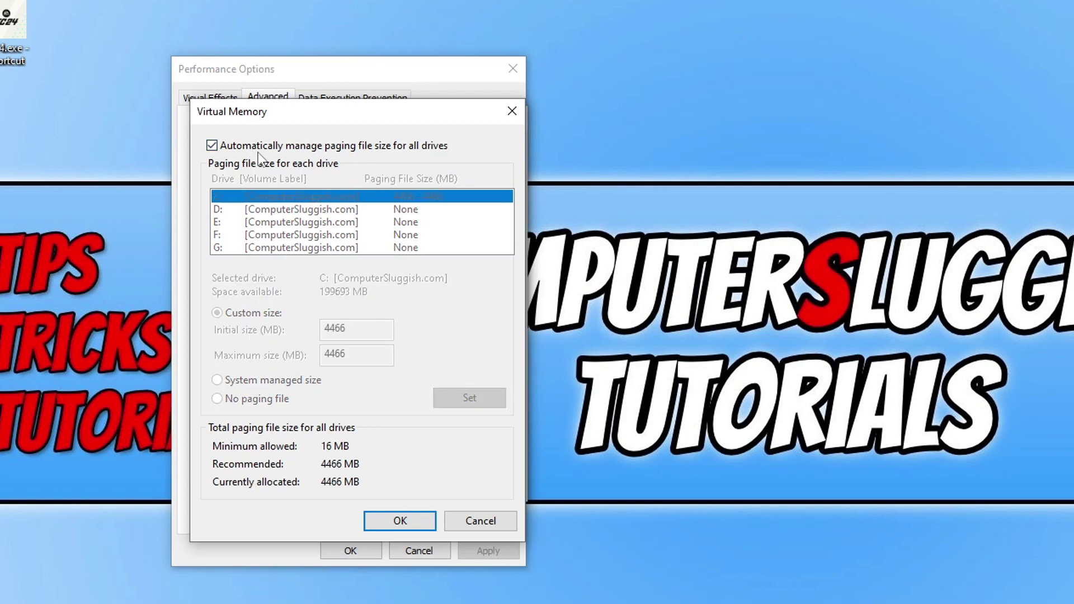
pyautogui.click(264, 146)
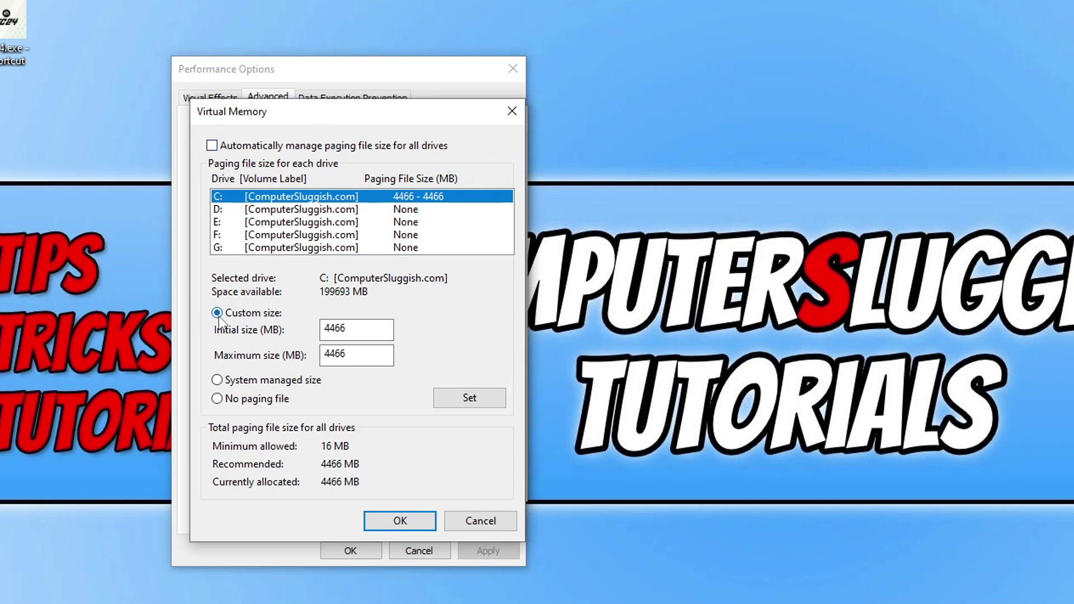
pyautogui.click(355, 328)
pyautogui.click(466, 395)
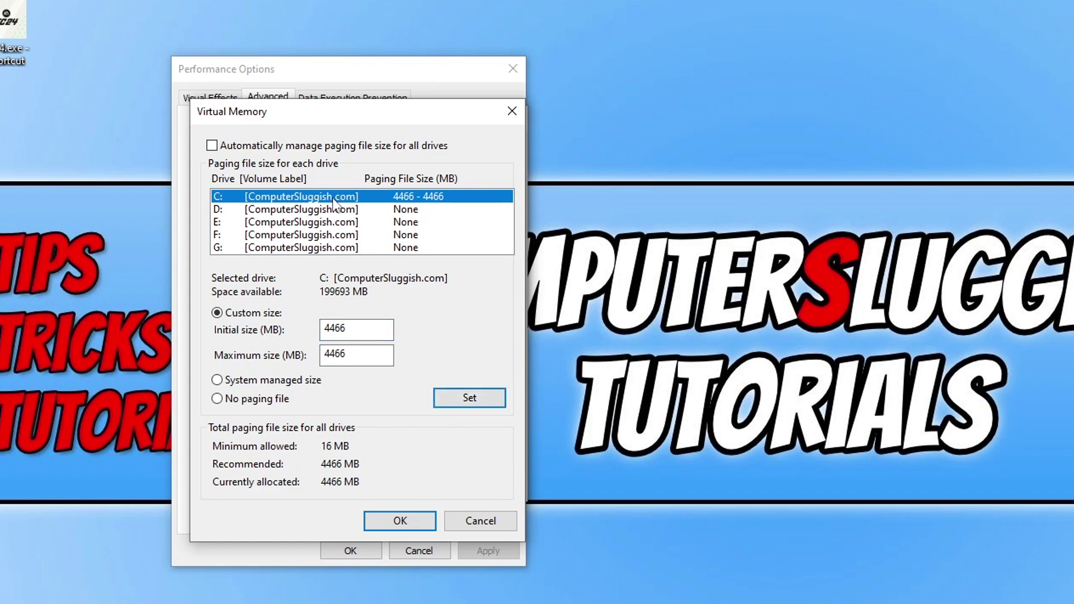
pyautogui.click(415, 528)
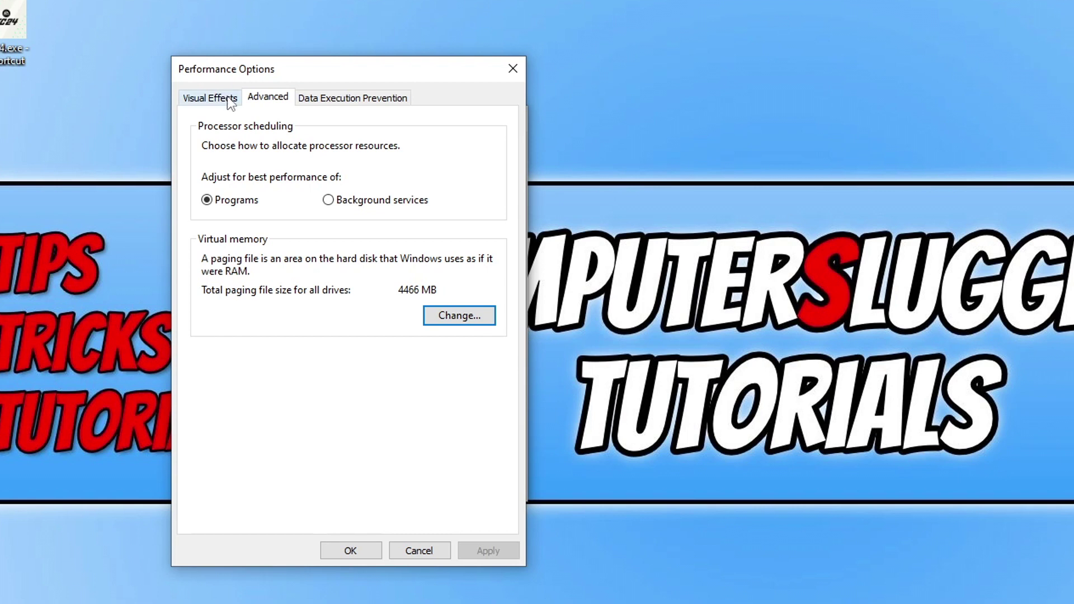
# - Apply Adjust for best performance on the Visual Effects tab and close Performance Options
pyautogui.click(205, 100)
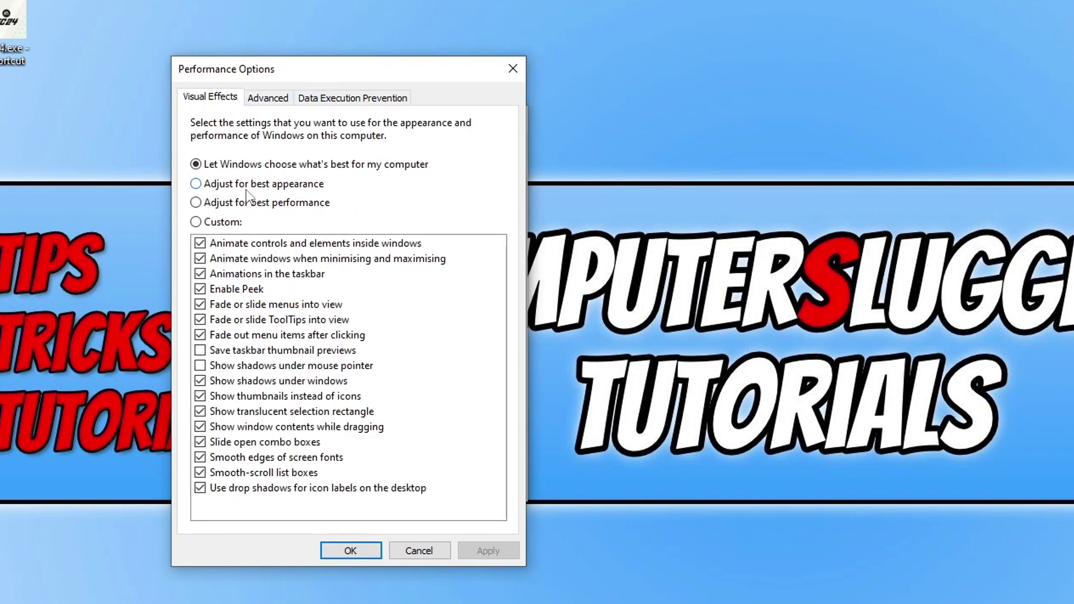
pyautogui.click(296, 202)
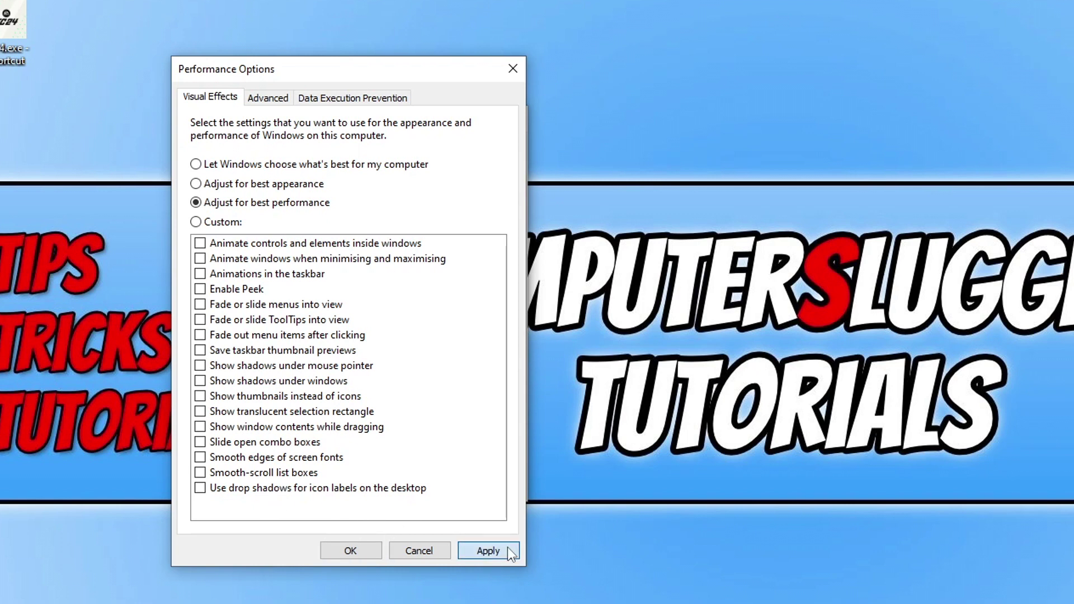
pyautogui.click(488, 551)
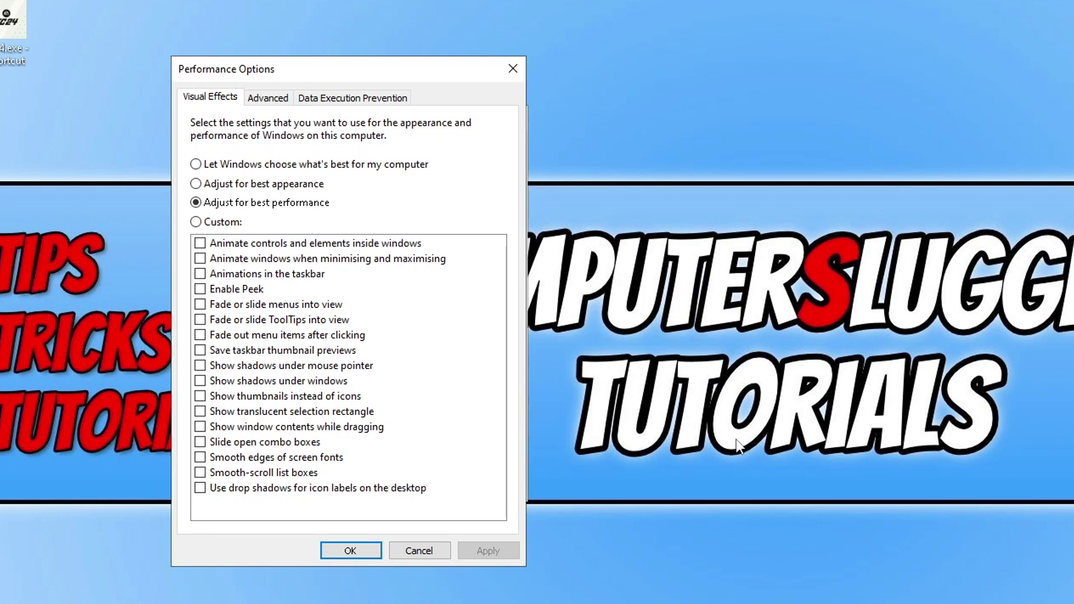
pyautogui.click(346, 552)
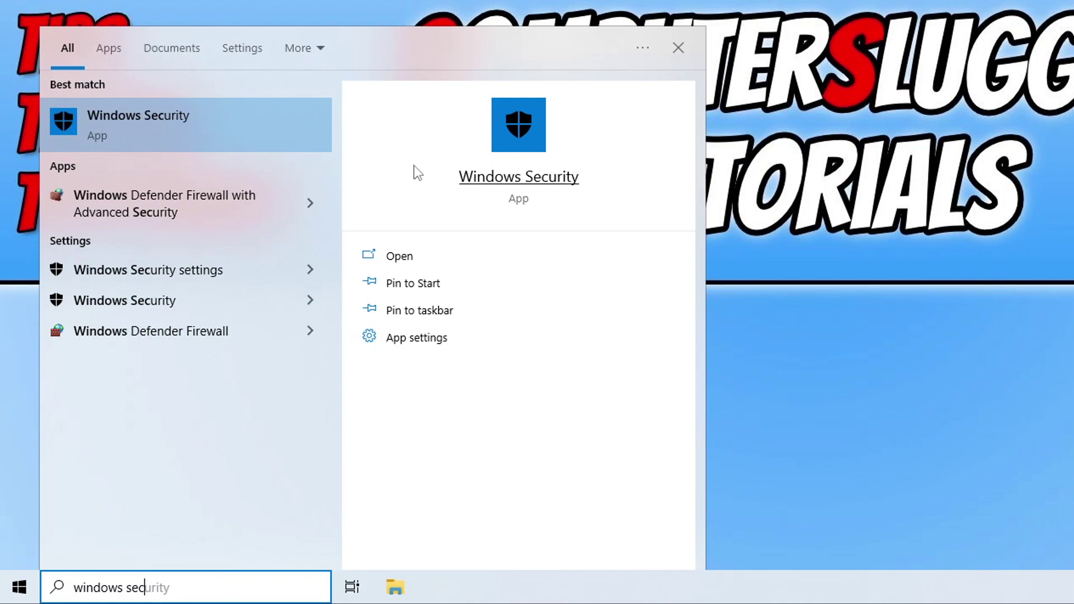
# - Open Windows Security and go to Manage settings under Virus & threat protection
pyautogui.click(293, 120)
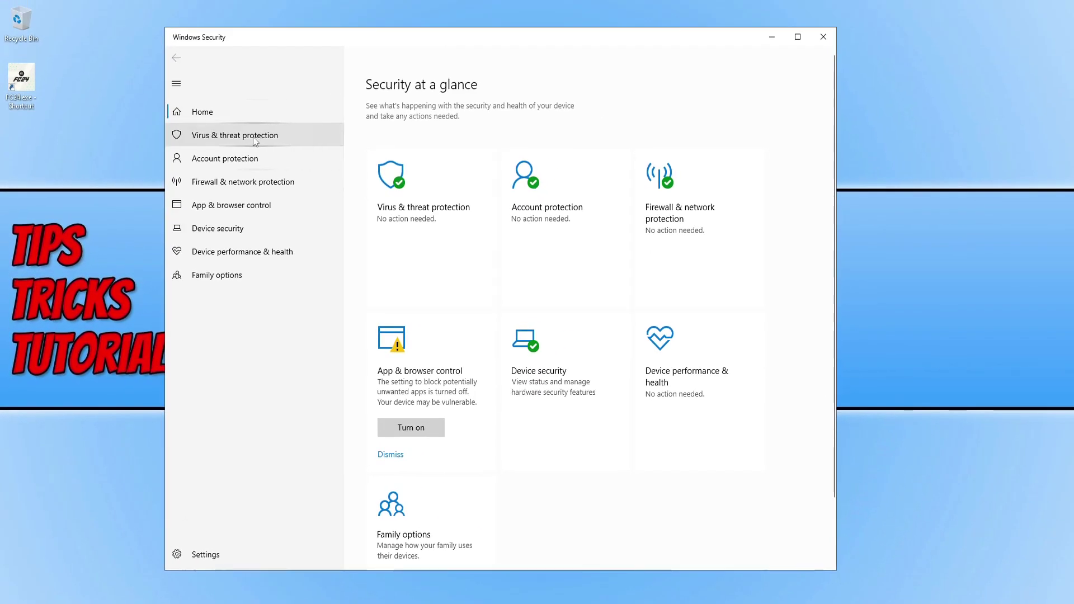
pyautogui.click(270, 137)
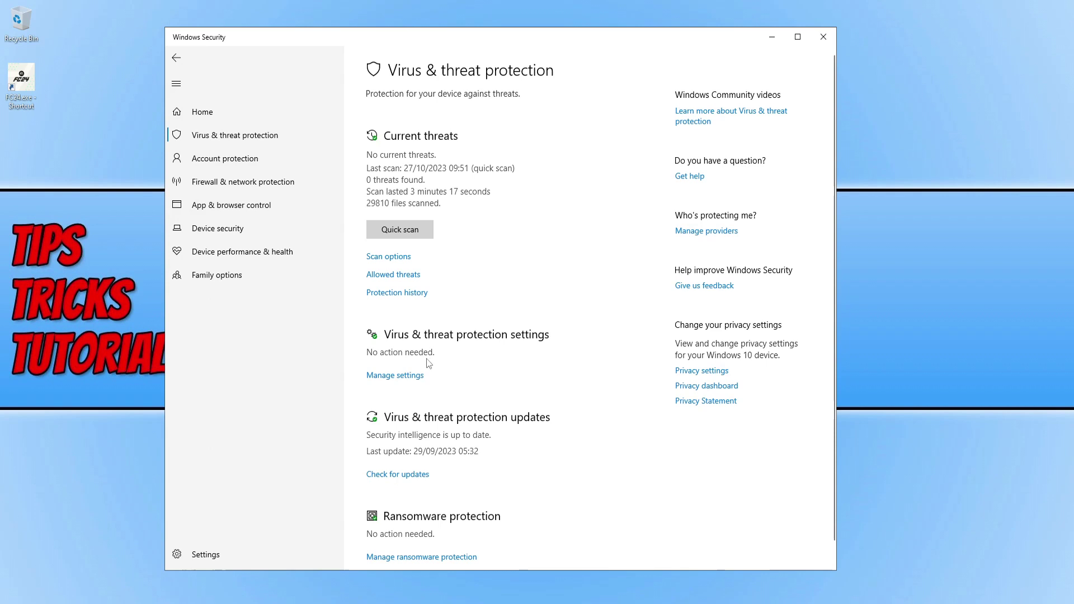
pyautogui.click(402, 376)
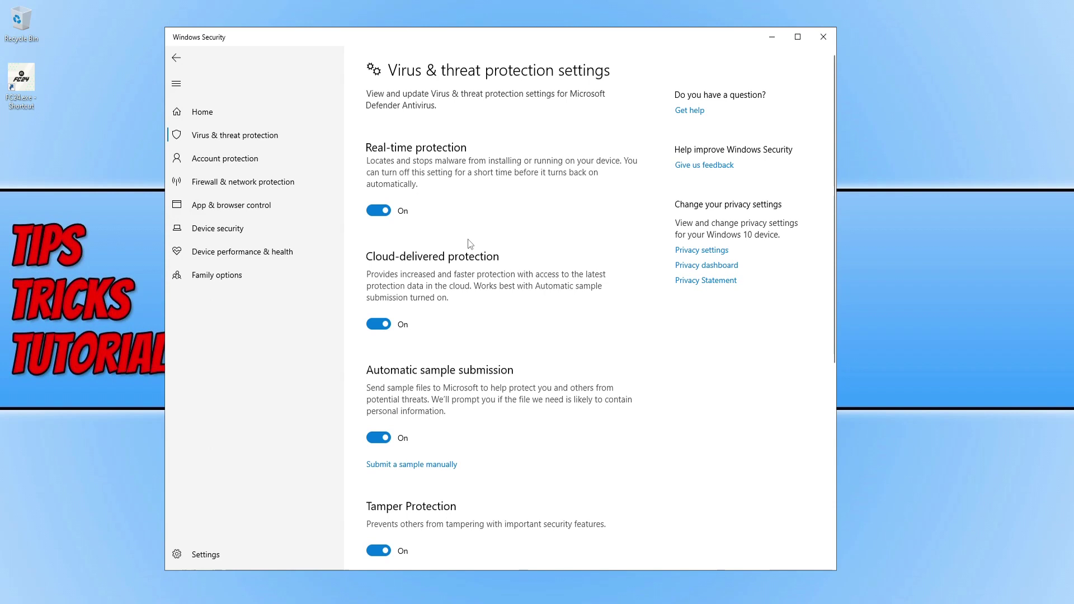
# - Turn Real-time protection off and back on
pyautogui.click(378, 210)
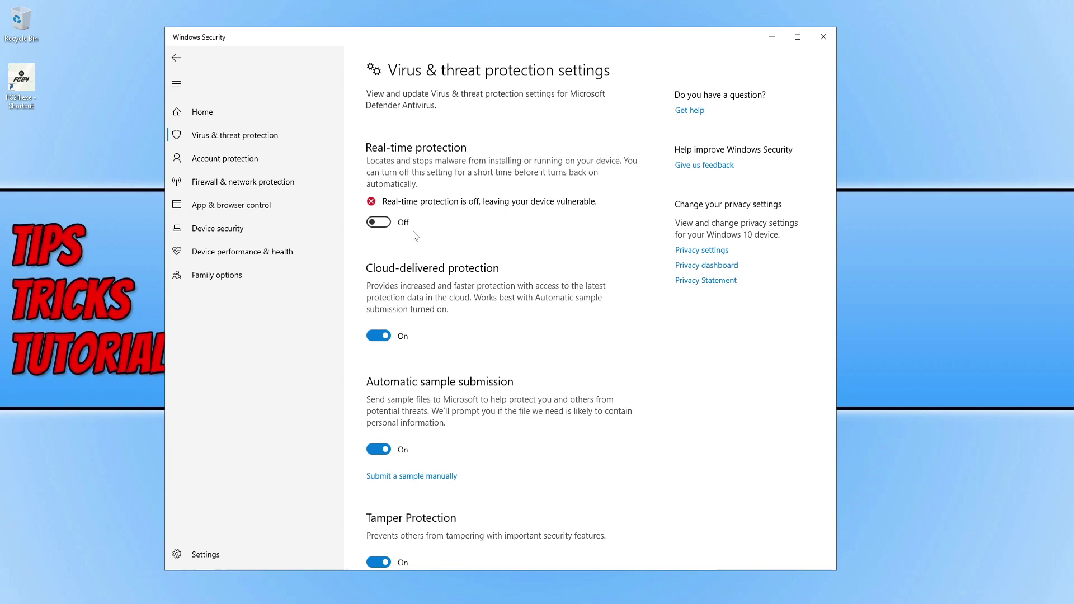
pyautogui.click(386, 225)
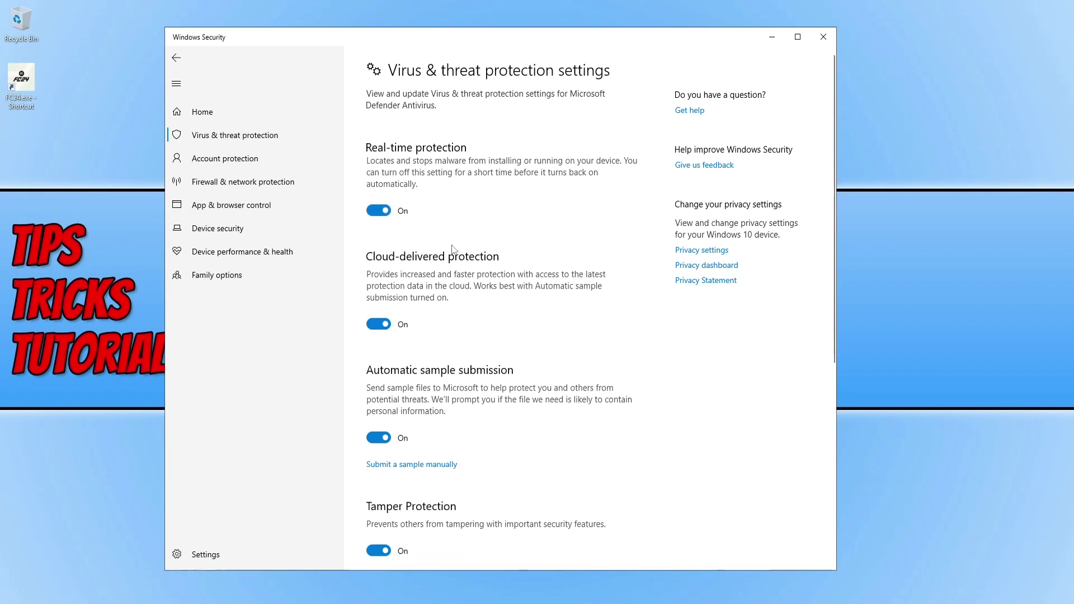
pyautogui.click(270, 137)
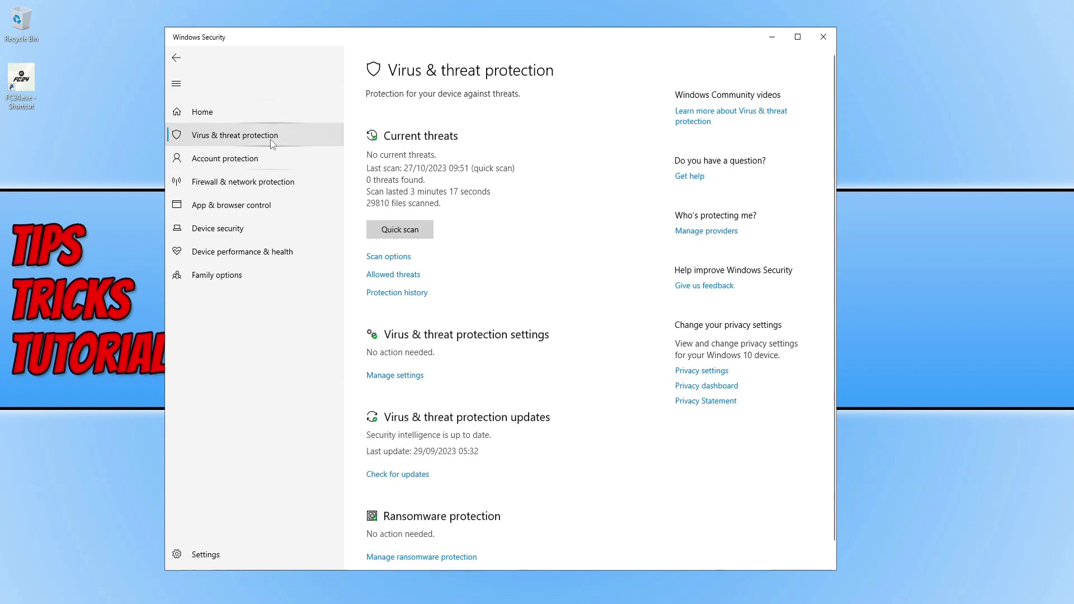
# - Check the Allowed threats list, then reopen the Virus & threat protection settings
pyautogui.scroll(-1, 524, 290)
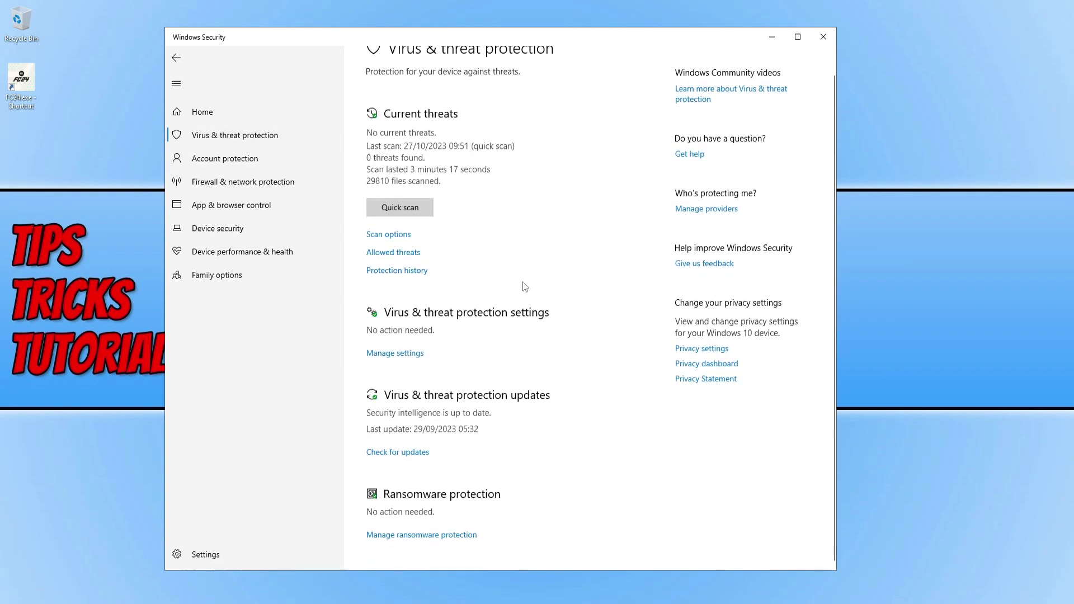
pyautogui.click(412, 255)
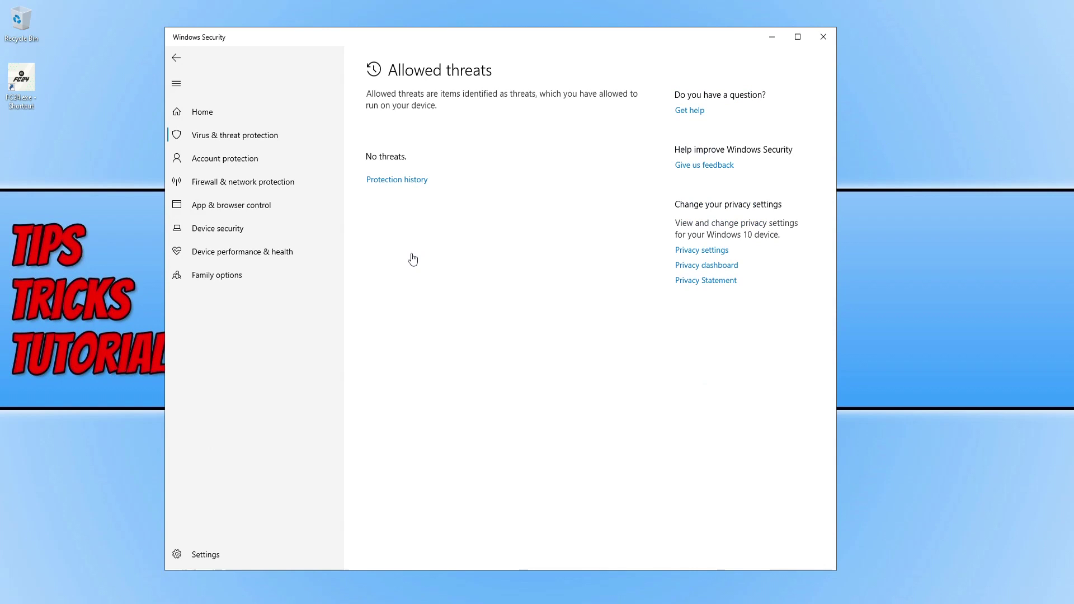
pyautogui.click(224, 135)
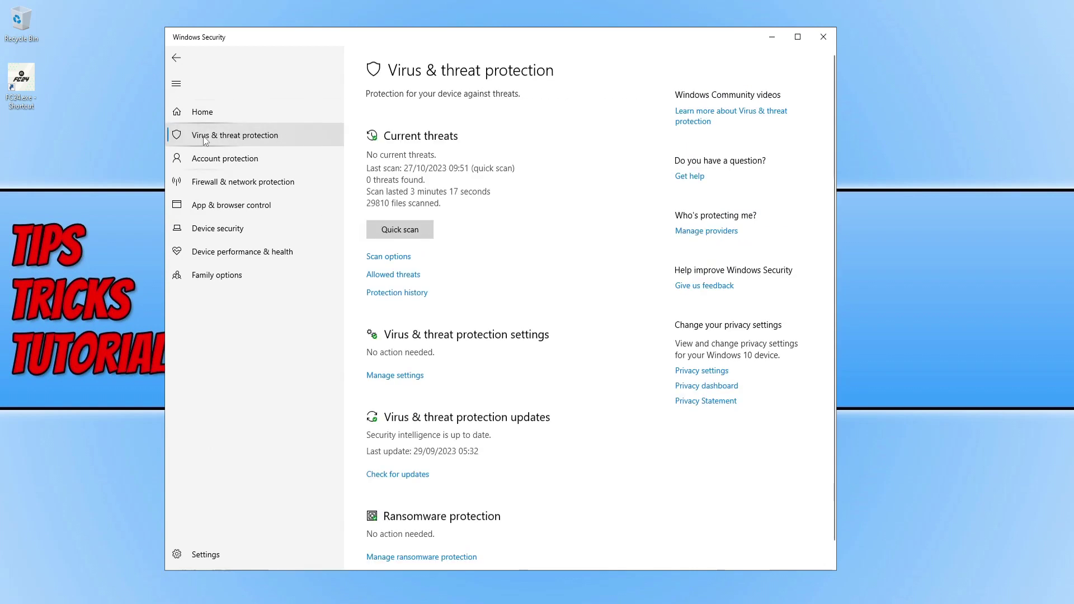
pyautogui.click(411, 376)
pyautogui.scroll(-5, 445, 368)
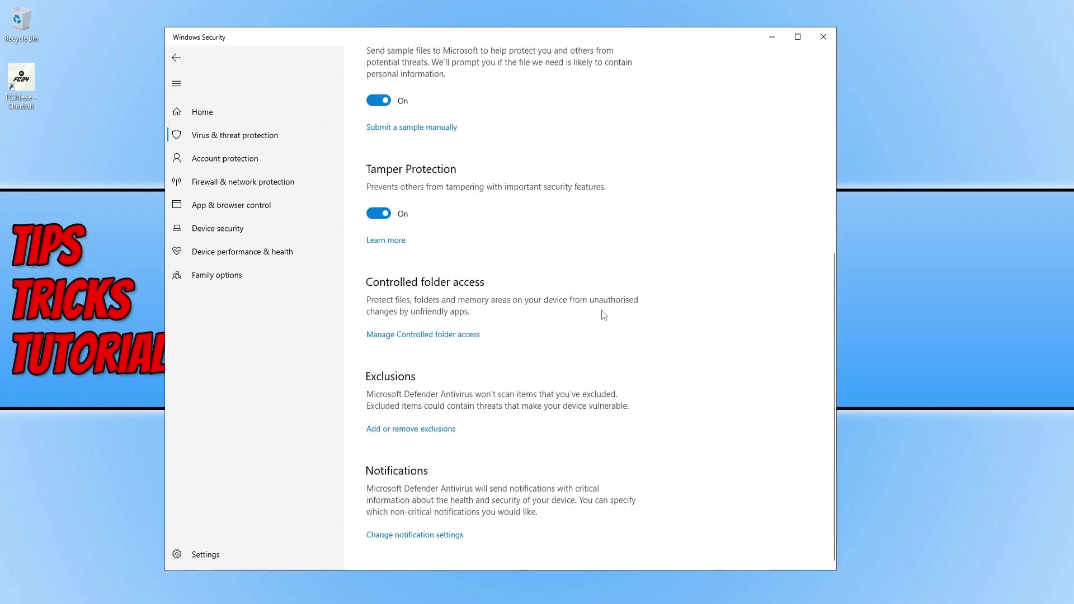
pyautogui.scroll(5, 603, 324)
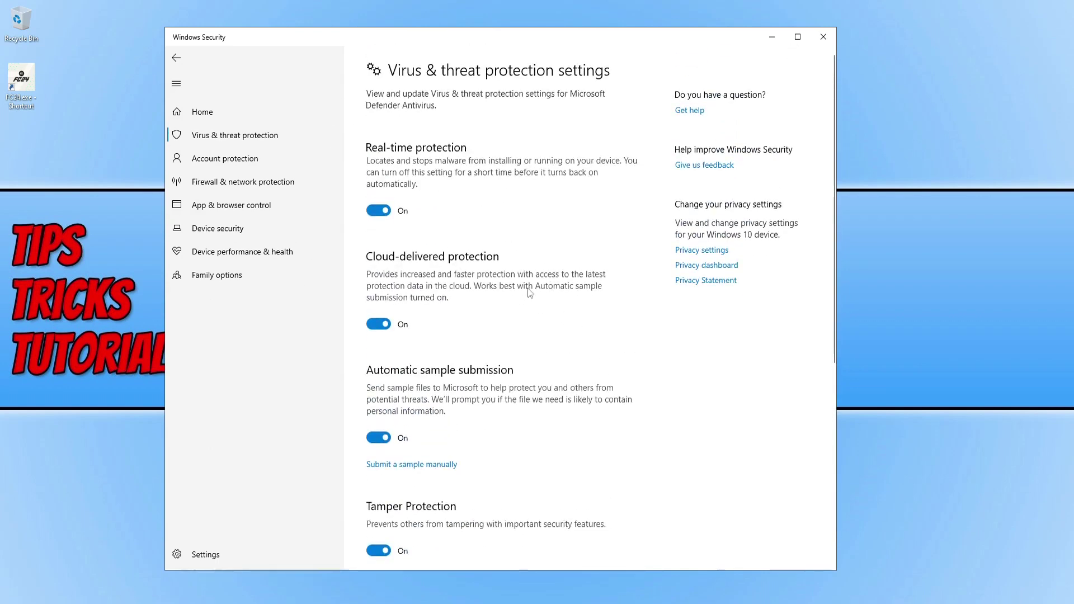
pyautogui.scroll(-5, 529, 294)
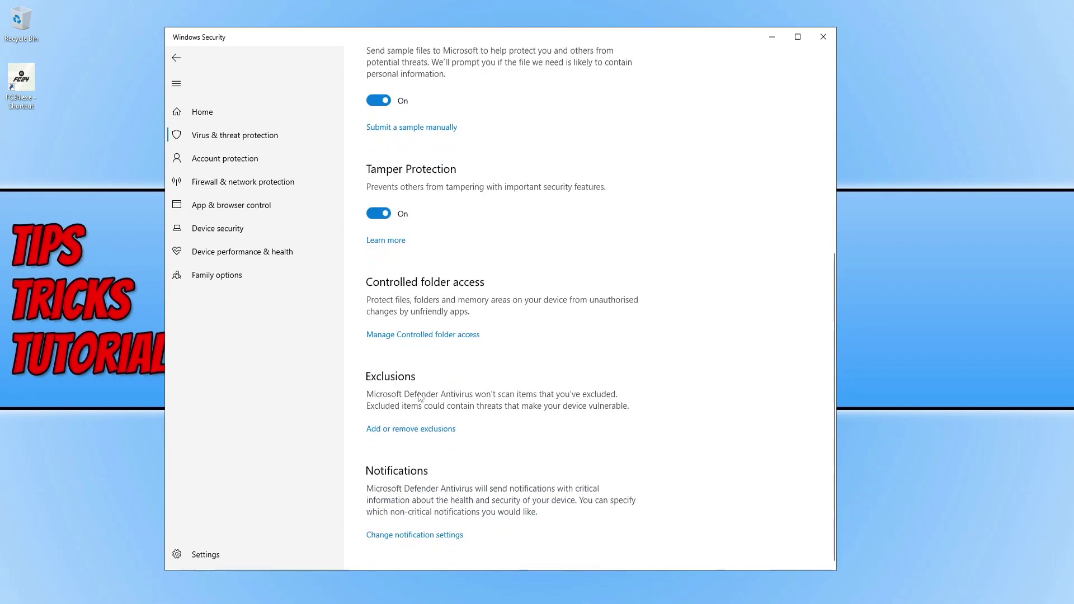
# - Add the EA SPORTS FC 24 install folder as a Defender folder exclusion and close Windows Security
pyautogui.click(402, 434)
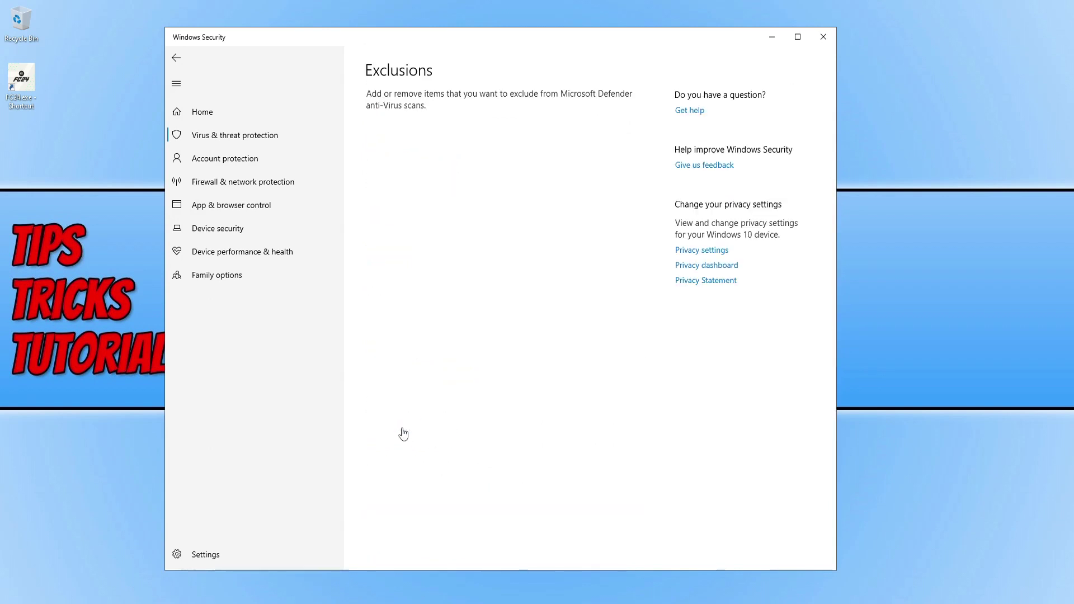
pyautogui.click(424, 176)
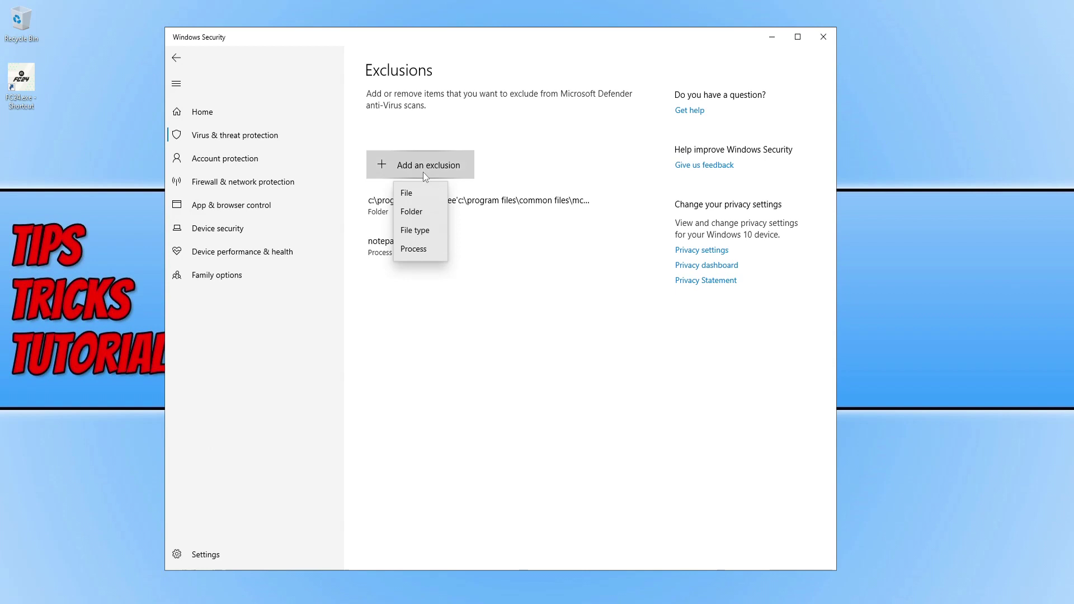
pyautogui.click(427, 211)
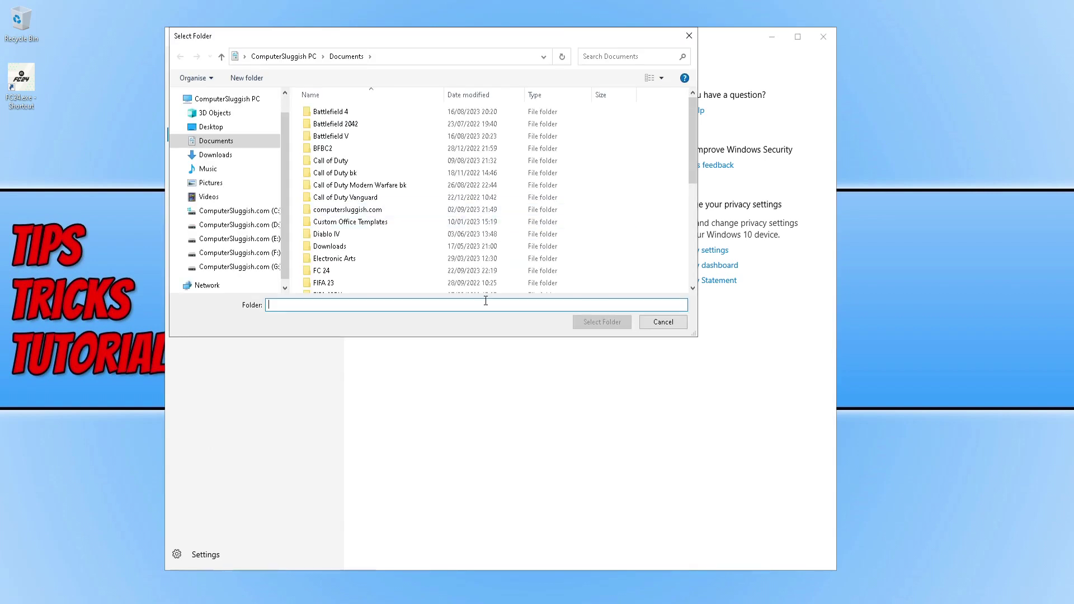
pyautogui.click(411, 58)
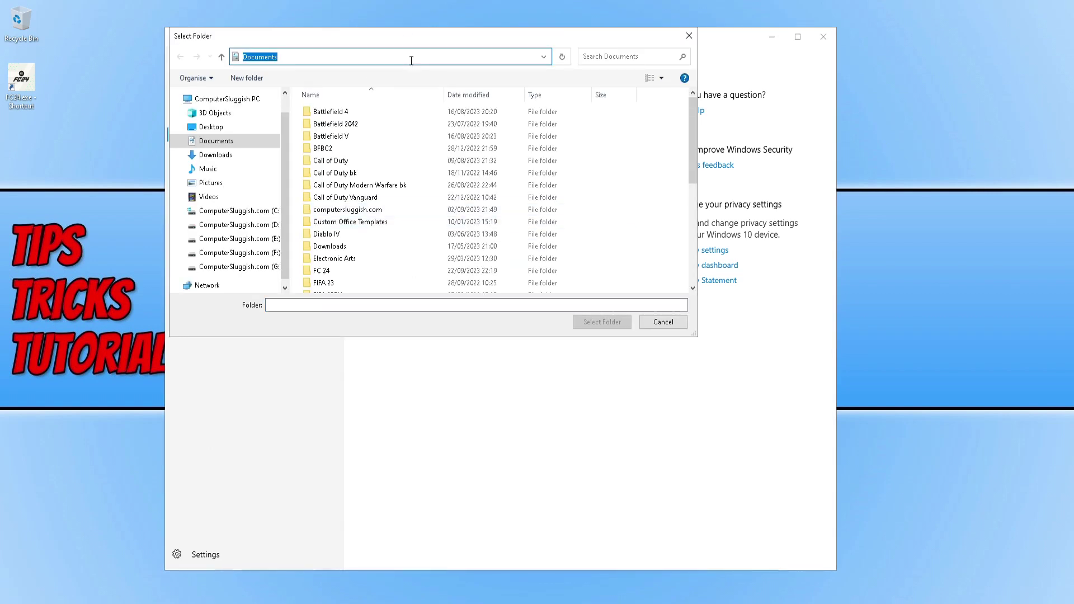
pyautogui.write('C:\\Program Files\\EA Games\\EA SPORTS FC 24')
pyautogui.press('Return')
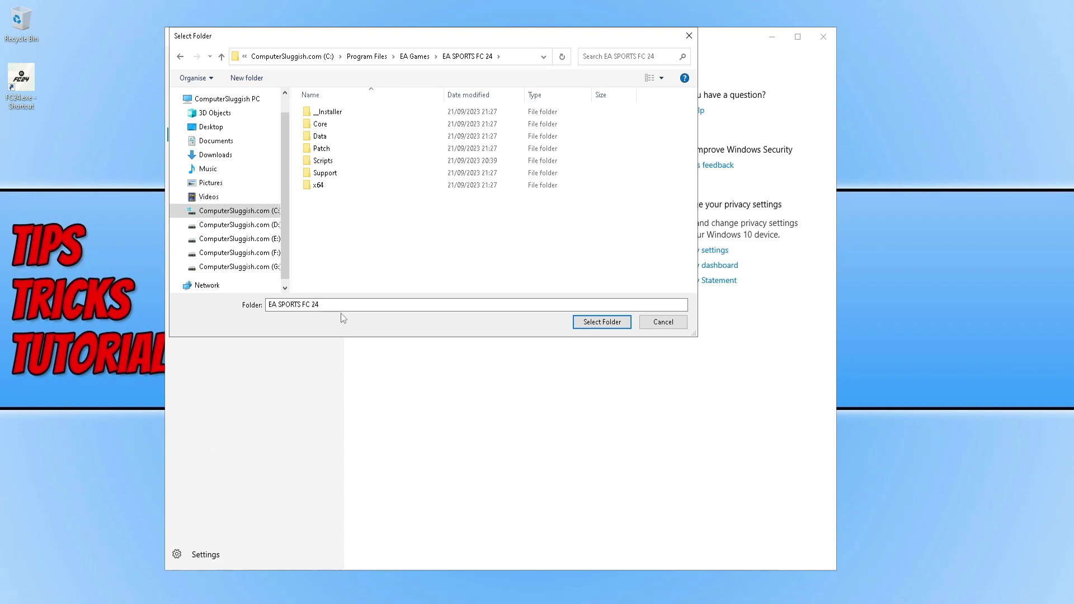
pyautogui.click(612, 323)
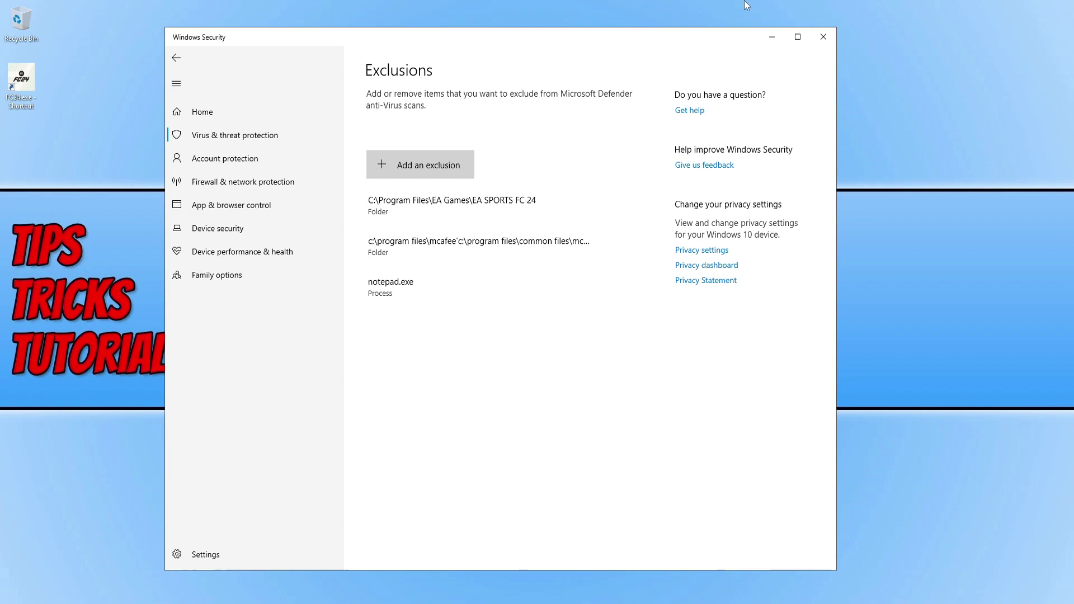
pyautogui.click(821, 38)
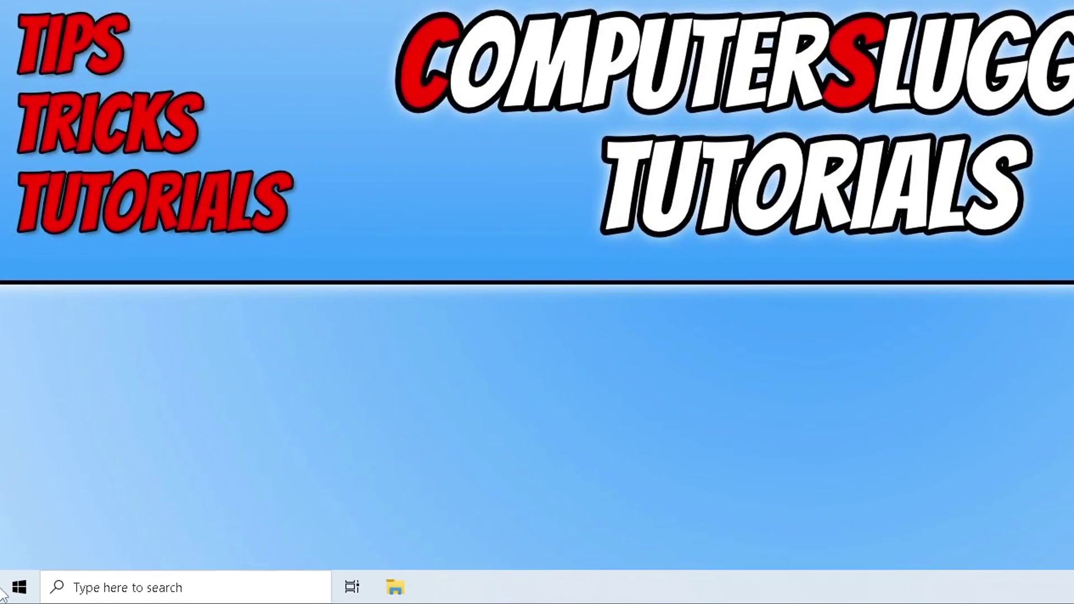
# - Open Windows Settings from the Win+X menu and go to Gaming
pyautogui.rightClick(3, 592)
pyautogui.click(66, 439)
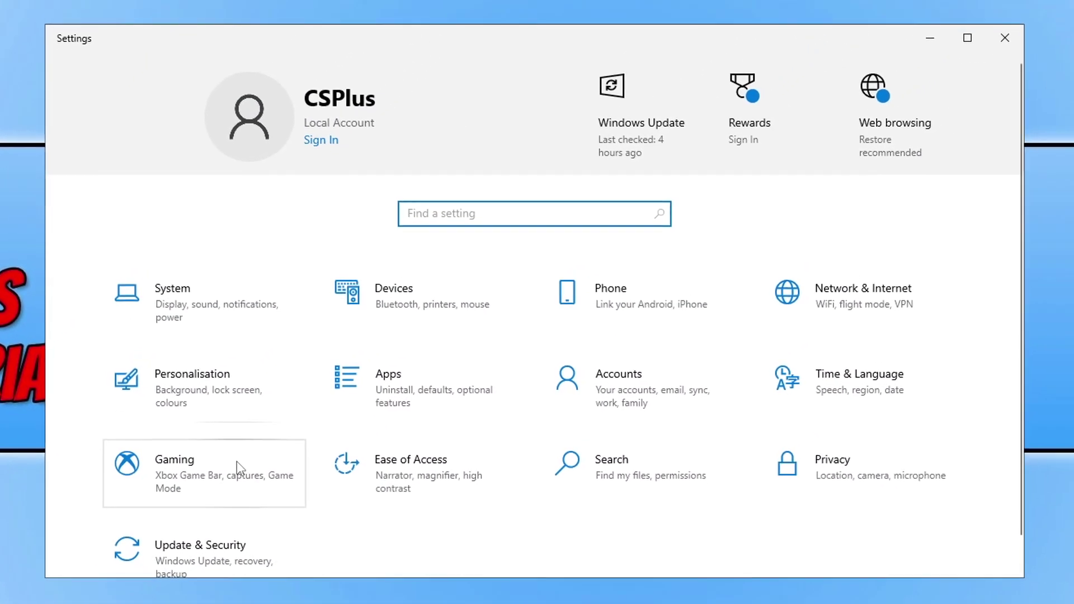
pyautogui.click(237, 461)
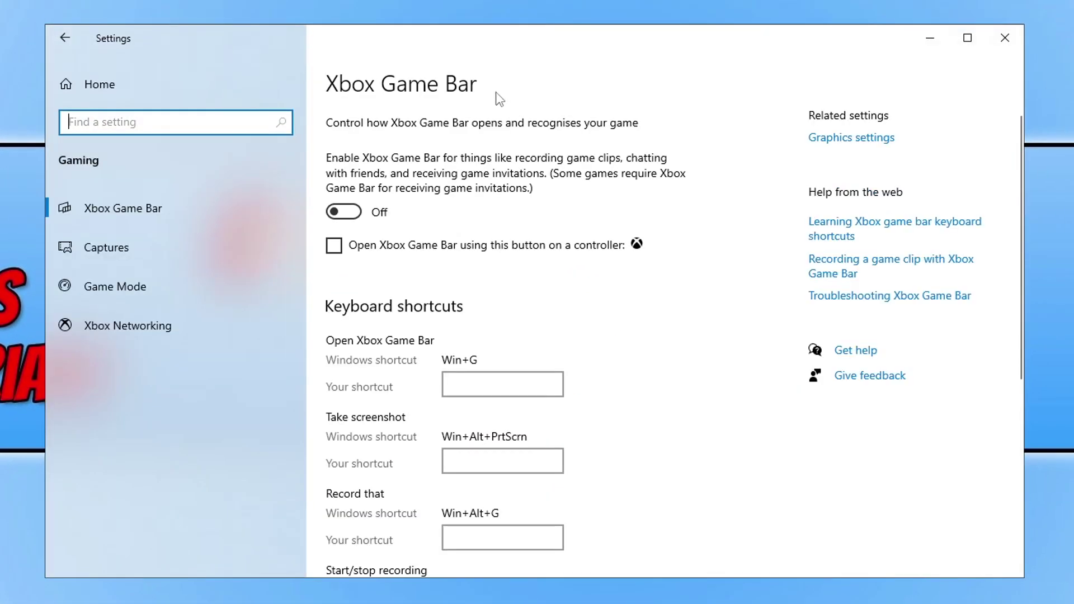
# - Toggle Xbox Game Bar on and back Off, then go to the Game Mode page
pyautogui.click(358, 211)
pyautogui.click(354, 214)
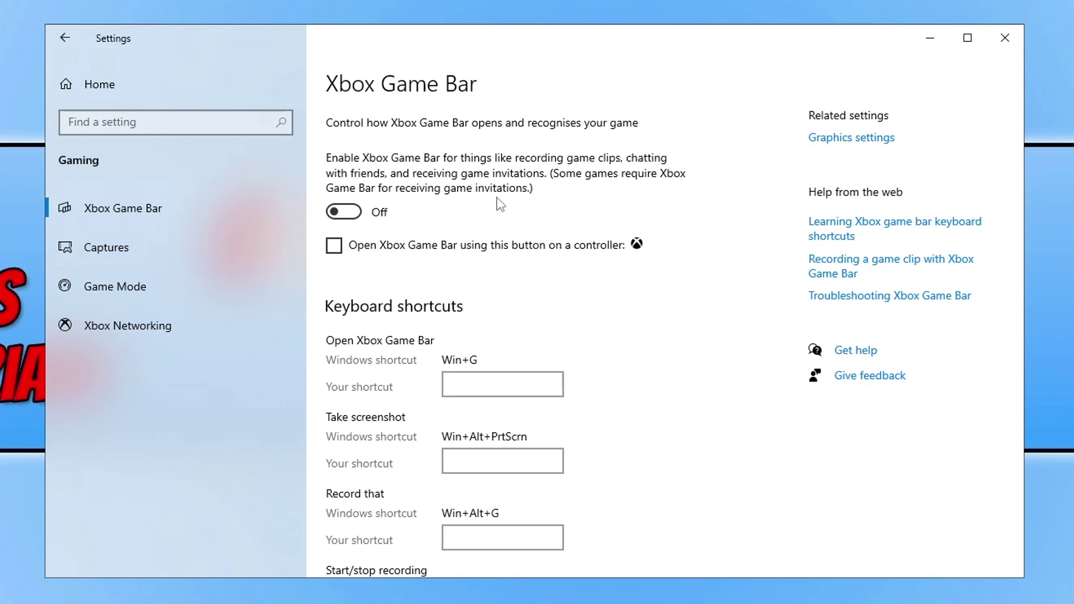
pyautogui.click(139, 295)
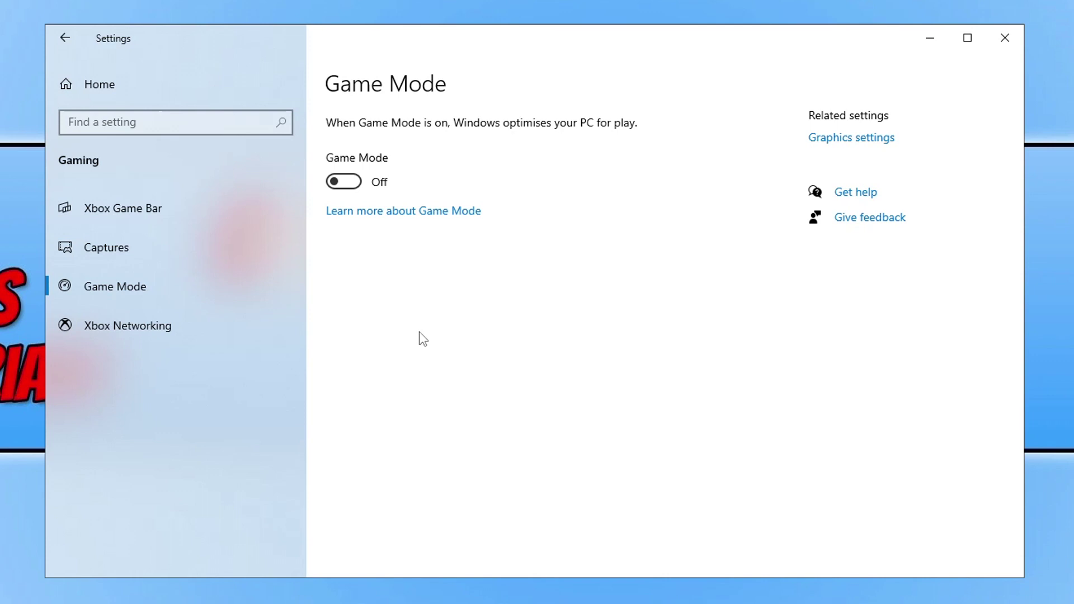
# - Flip the Game Mode toggle on the Windows Settings Game Mode page; Game Mode ends up Off
pyautogui.click(354, 183)
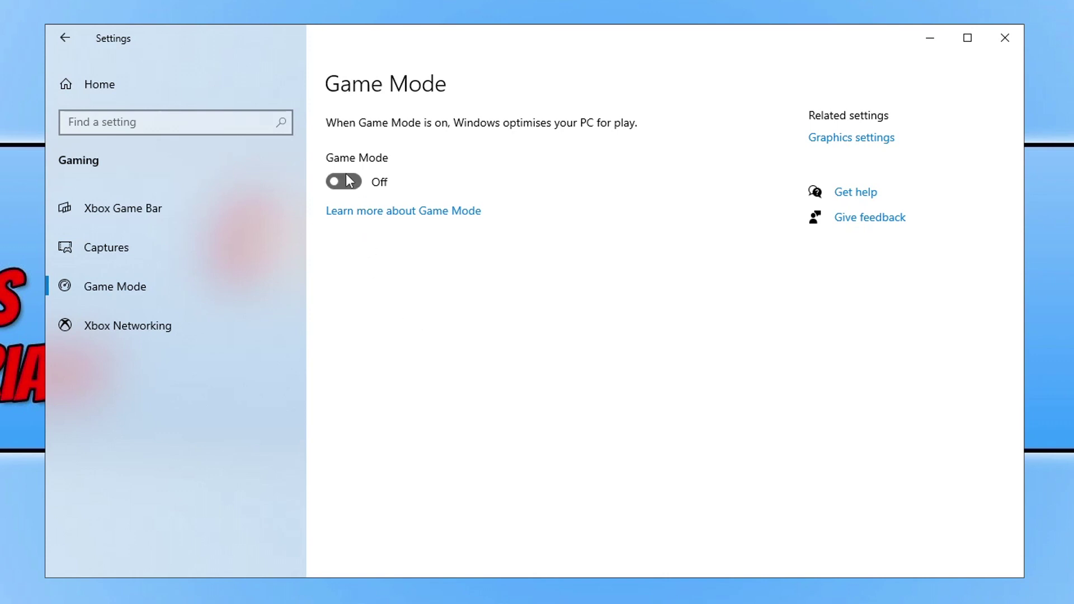